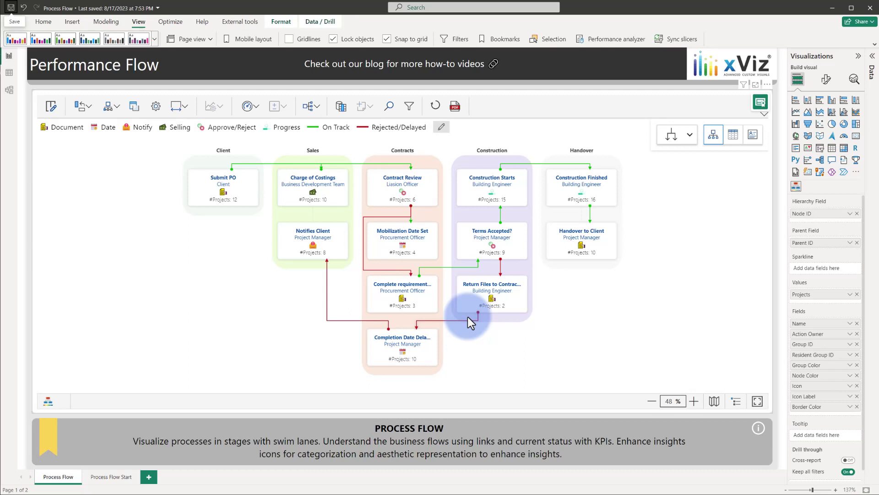
Step: Go to the Process Flow Start page and select its Performance Flow visual
mouse_move(217, 162)
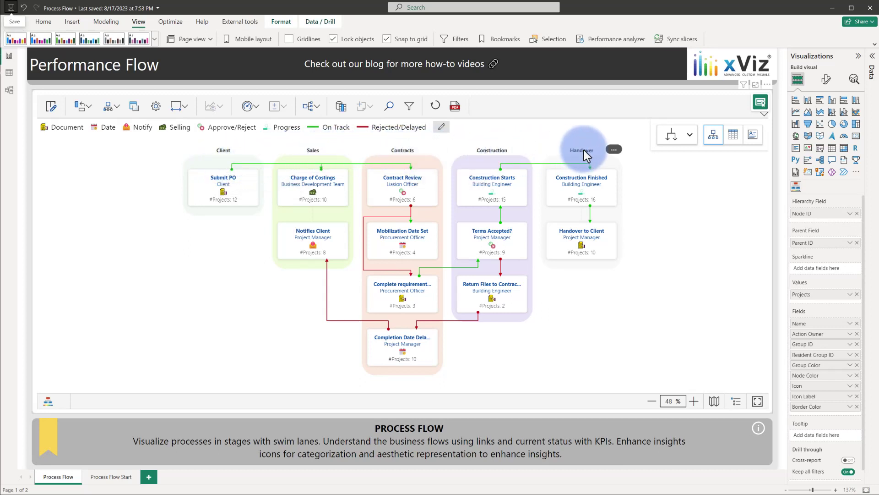
left_click(125, 481)
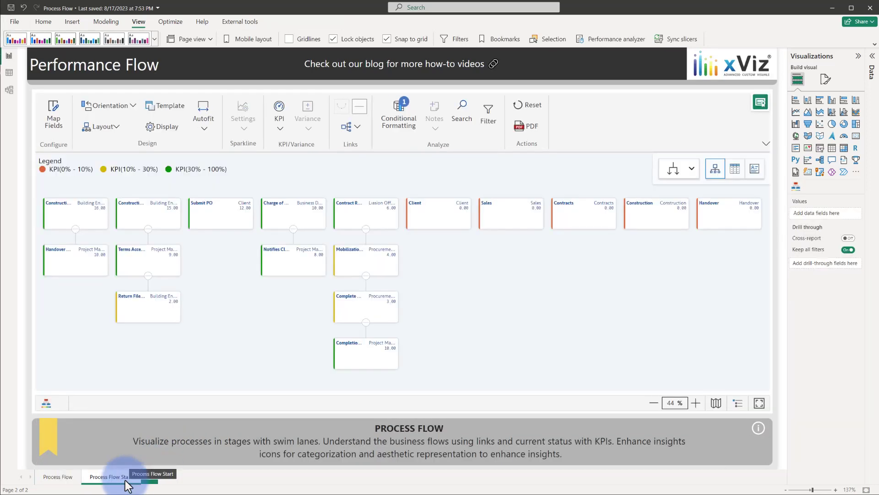
left_click(466, 304)
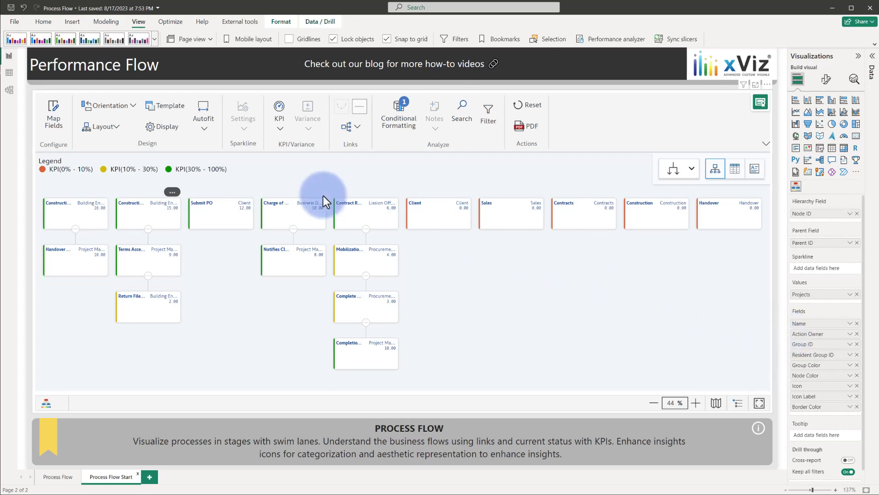
Step: In Field Map, map Group ID to Group Id, Group Color to Group Color, Resident Group ID to Sub Tree Id
left_click(63, 118)
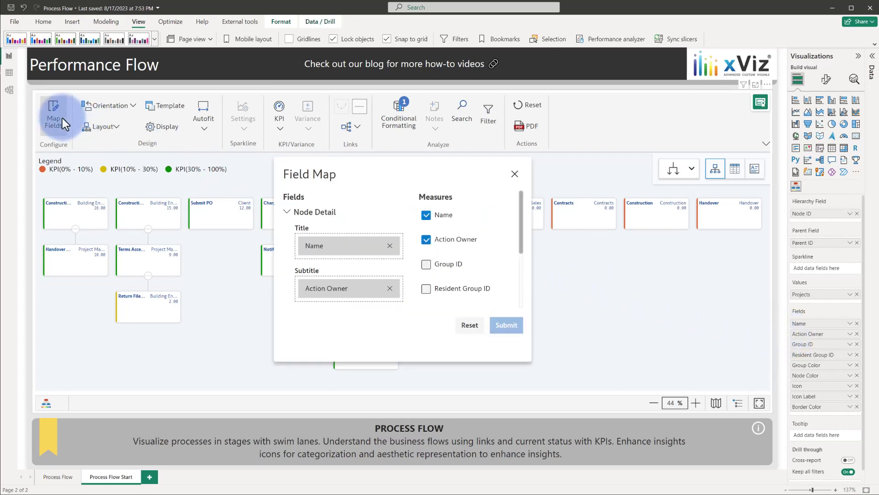
left_click(287, 211)
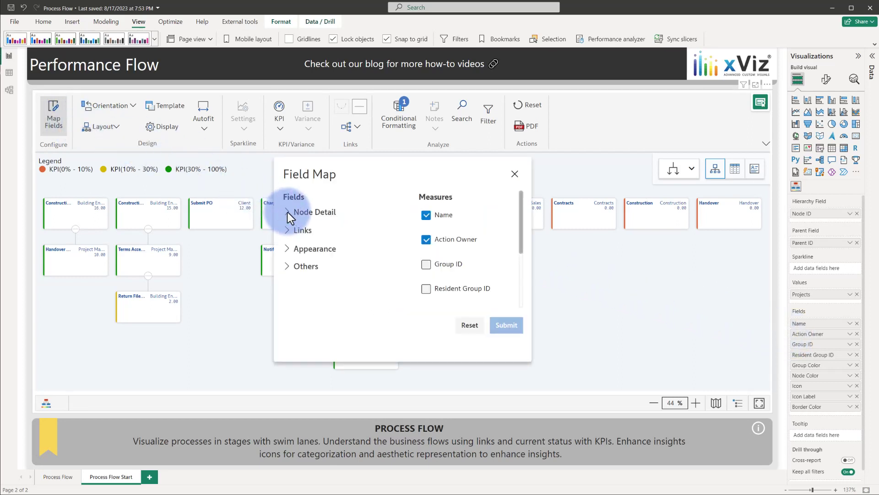
left_click(288, 266)
scroll(399, 249, "down", 3)
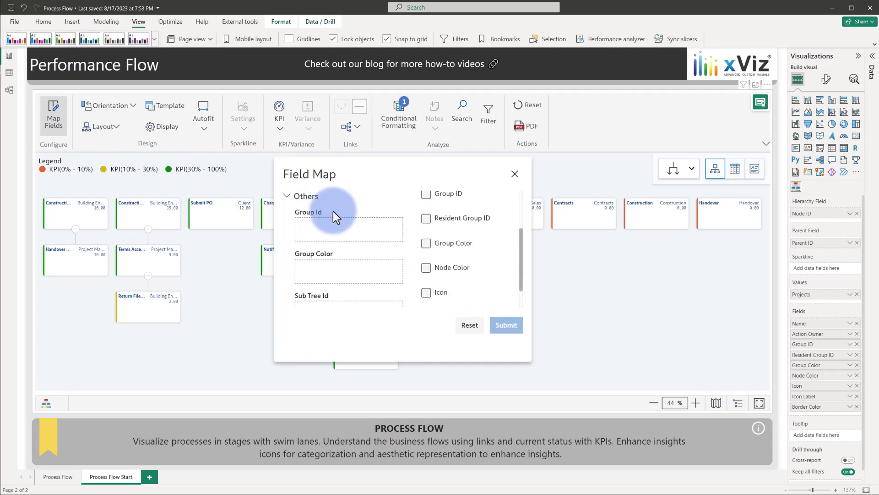
left_click_drag(454, 195, 362, 229)
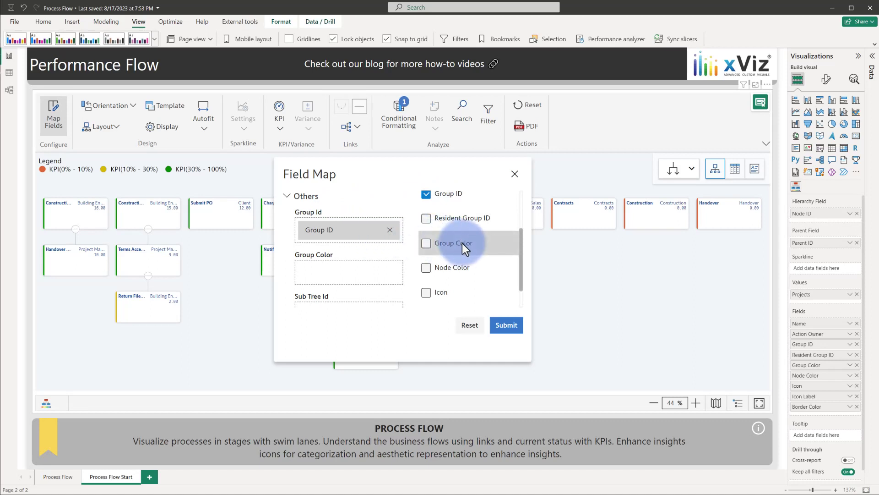
left_click_drag(462, 243, 356, 277)
scroll(408, 264, "down", 1)
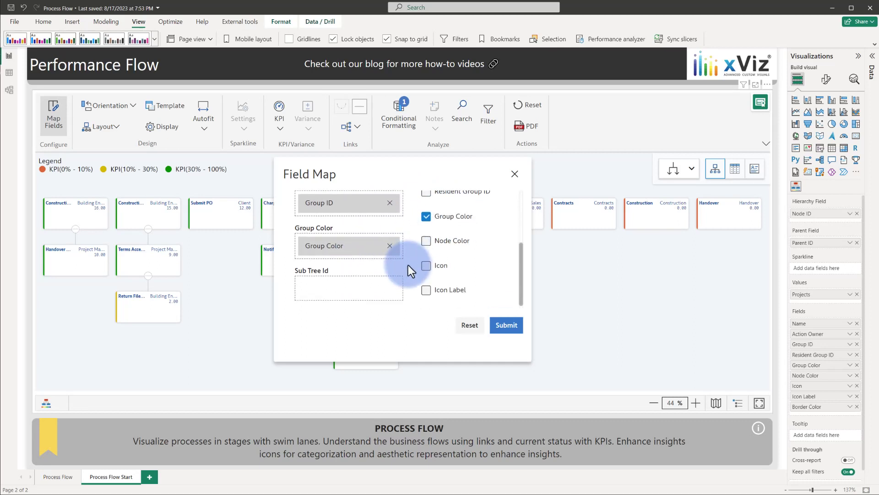
scroll(408, 264, "up", 1)
left_click_drag(465, 207, 356, 297)
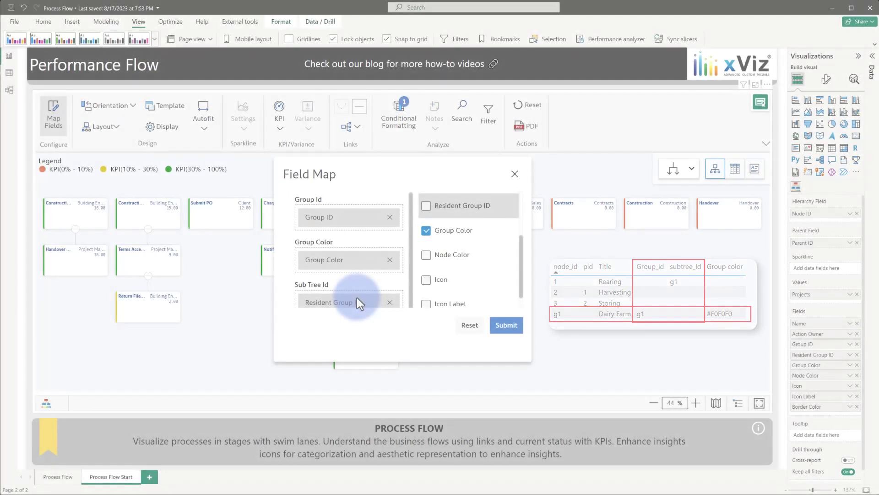
Step: Under Appearance, map Icon to Node Icon, Icon Label to Node Icon Label, Node Color to Node Color
left_click_drag(356, 297, 357, 299)
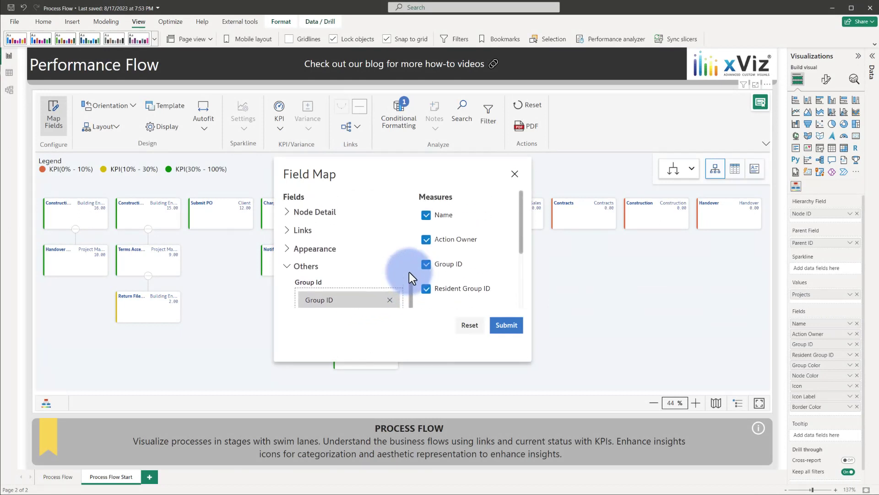
left_click(289, 267)
left_click(290, 248)
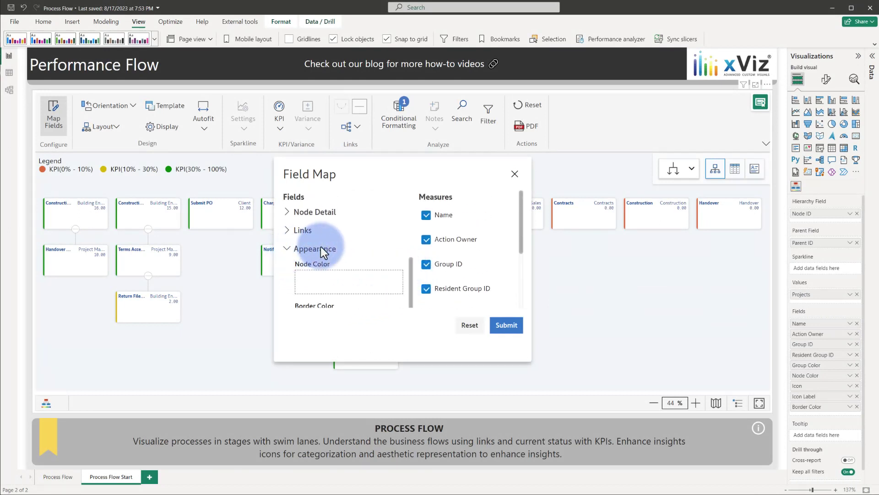
scroll(343, 245, "down", 3)
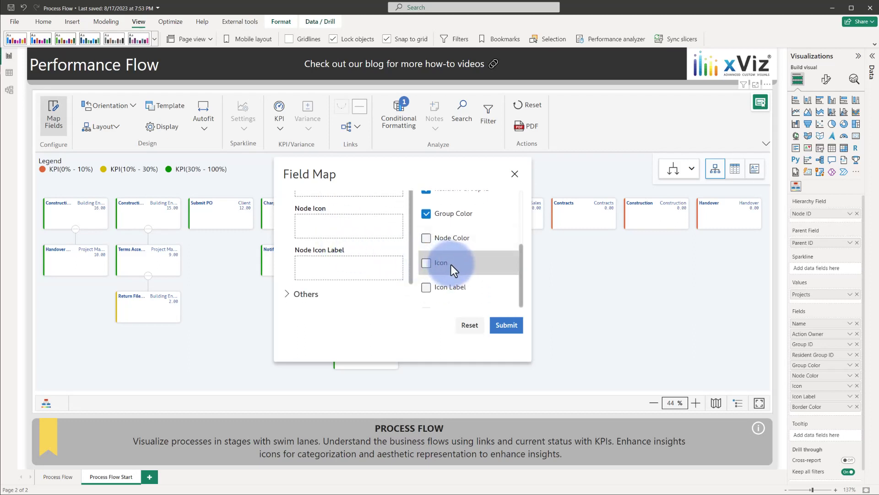
left_click_drag(451, 265, 354, 230)
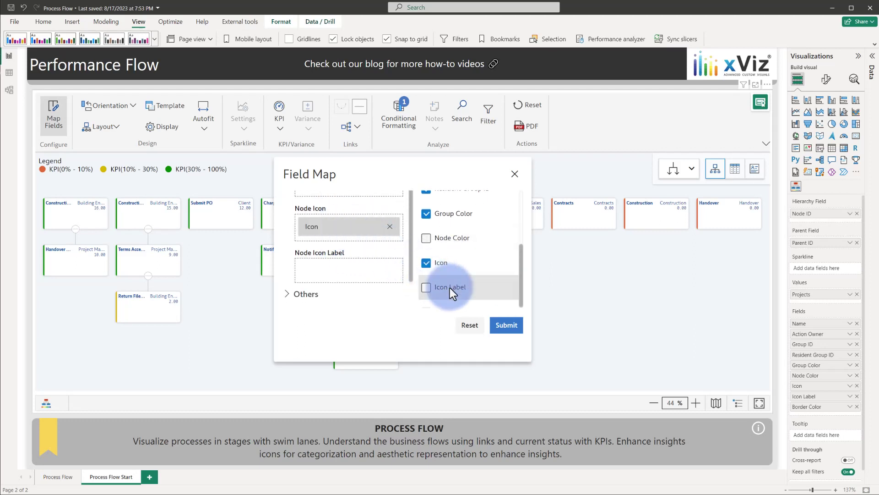
left_click_drag(449, 288, 344, 274)
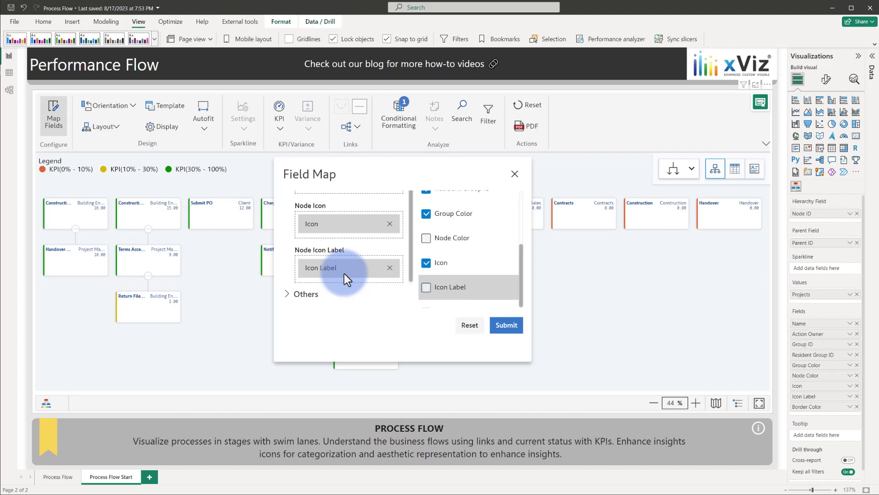
scroll(344, 274, "up", 5)
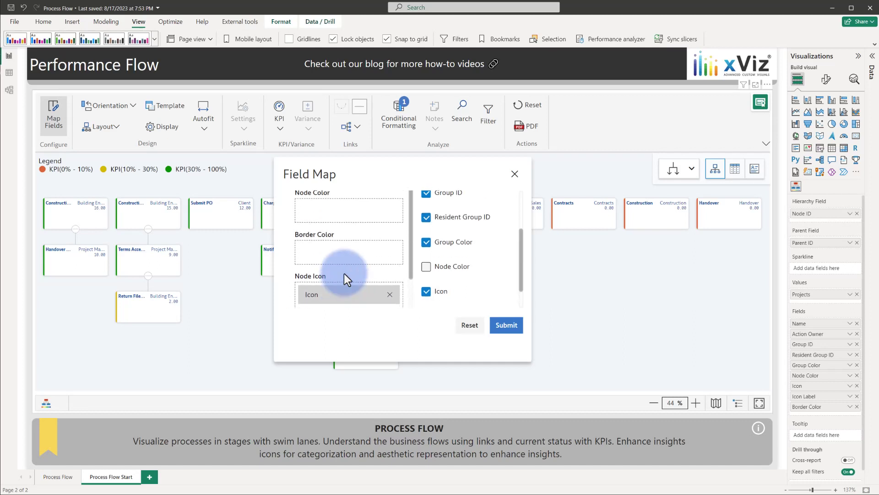
scroll(451, 290, "down", 1)
left_click_drag(451, 291, 366, 253)
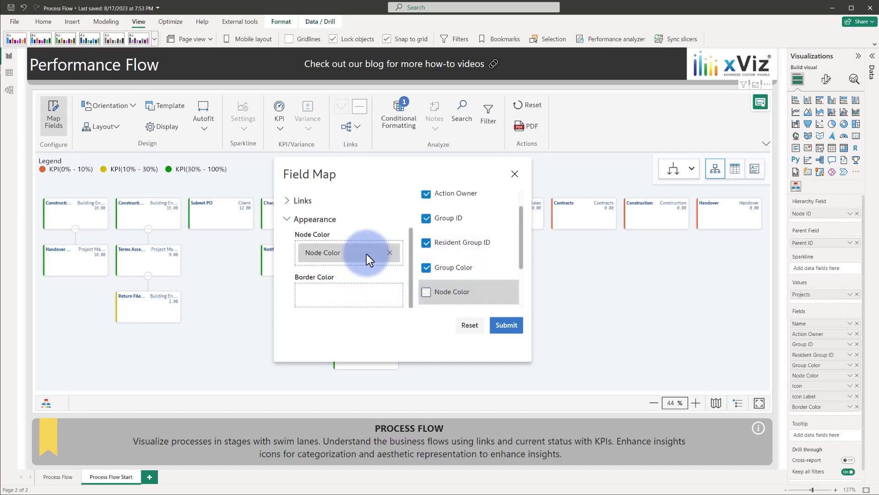
left_click(284, 220)
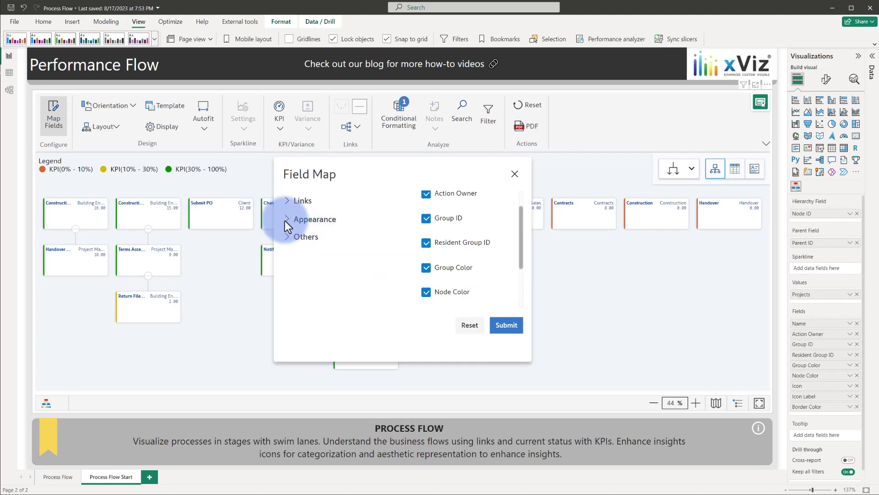
Step: Submit the field map to show coloured swim lanes, then apply the Basic node template
left_click(499, 327)
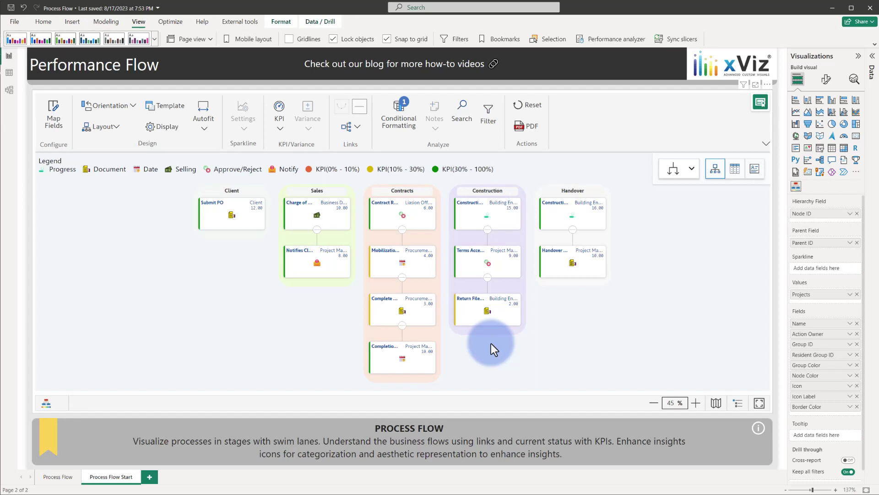
left_click(177, 105)
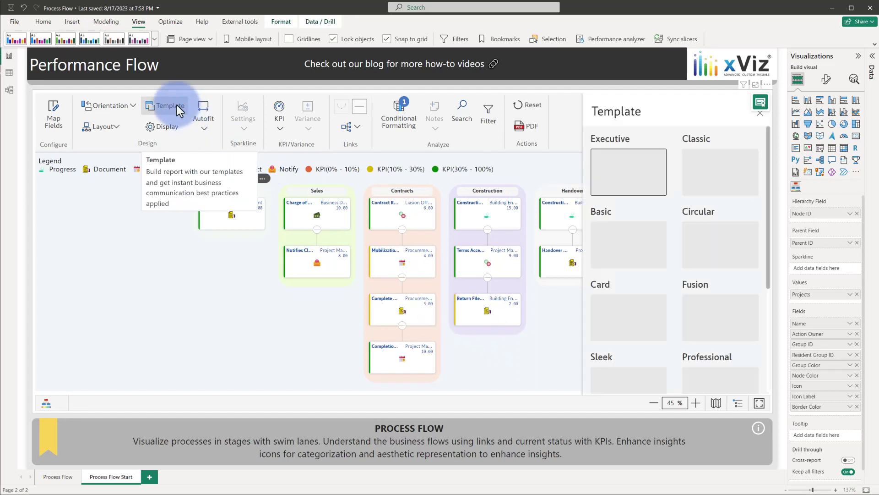
left_click(624, 243)
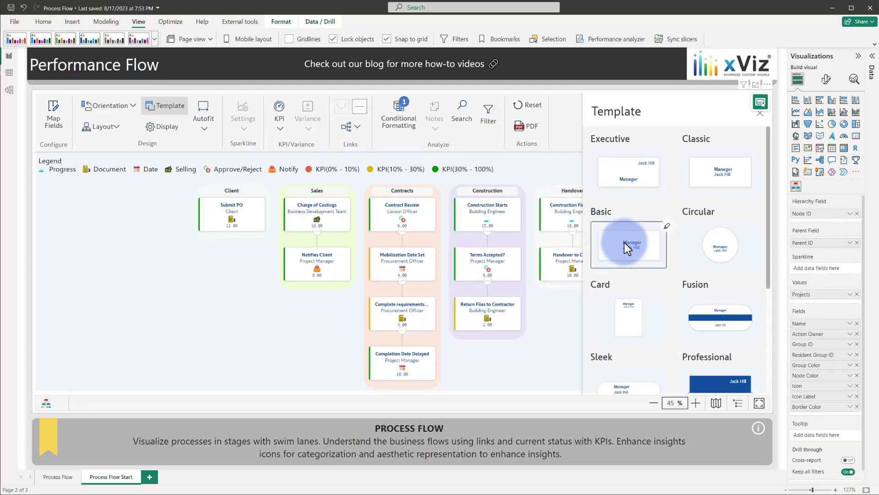
Step: Format node values with 0 decimal places and the prefix "# of Projects:"
left_click(759, 116)
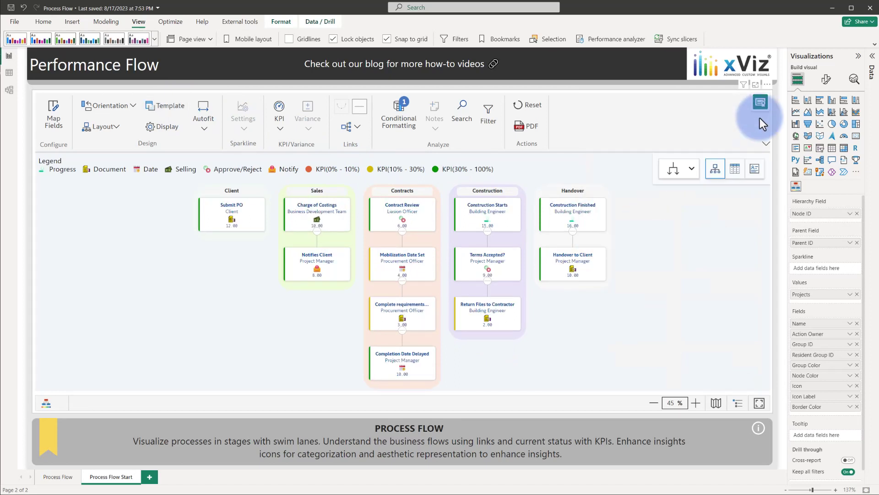
left_click(171, 122)
left_click(714, 177)
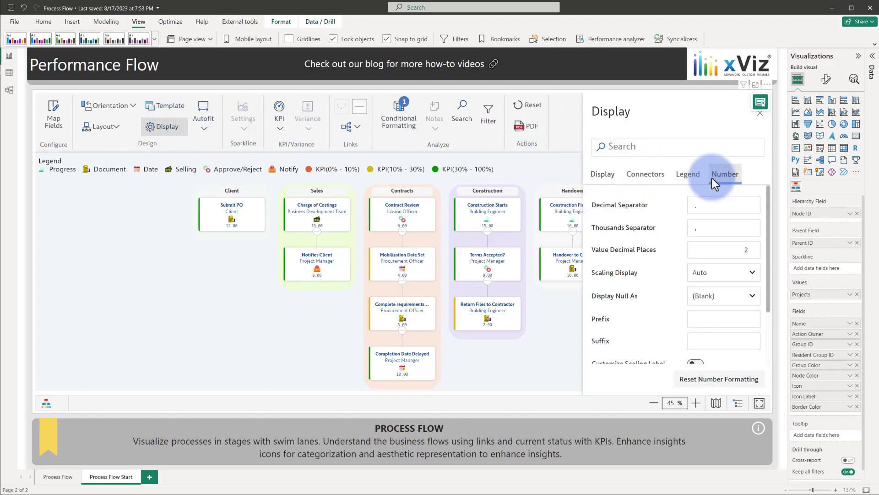
left_click(754, 254)
left_click(754, 254)
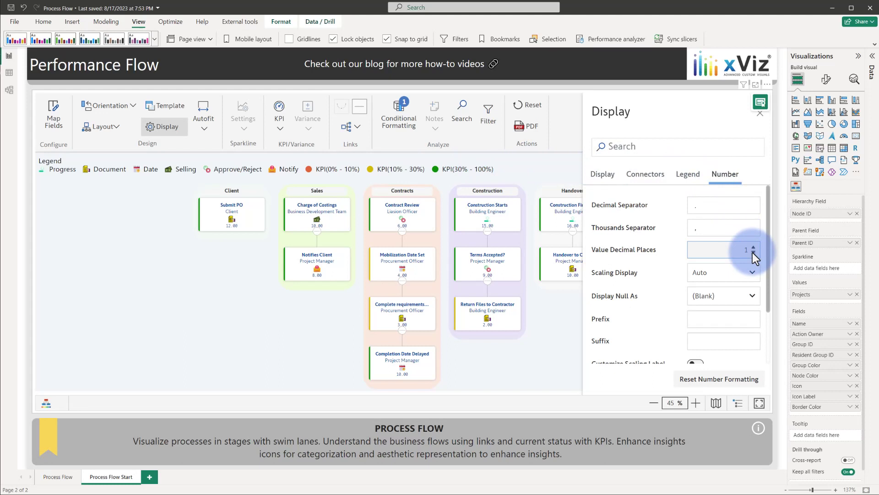
left_click(716, 318)
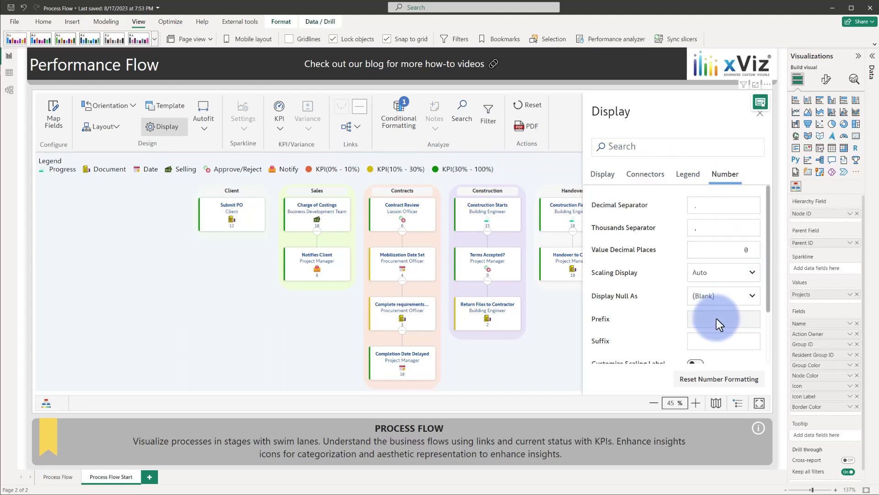
type("# of Projects:")
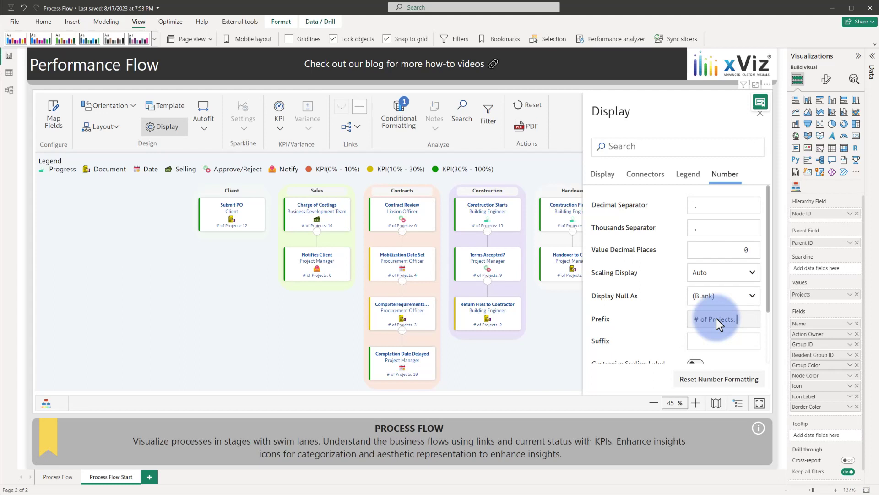
left_click(758, 115)
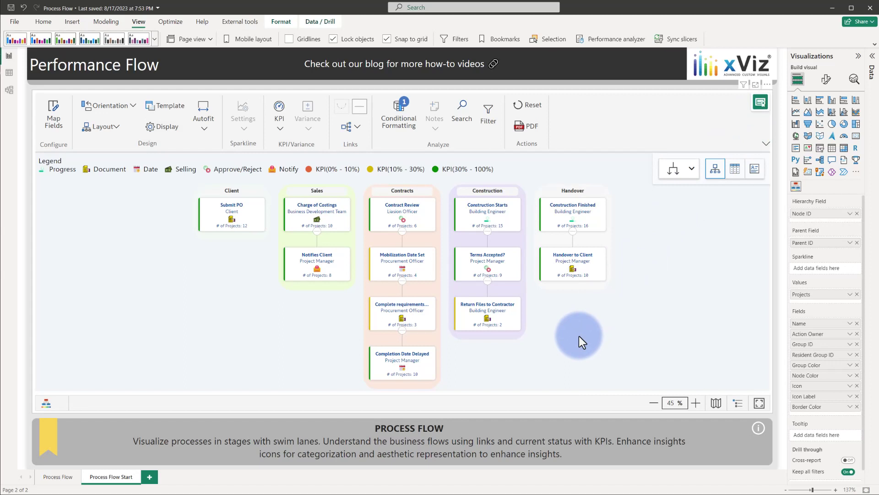
Step: Add a link from Submit PO to Charge of Costings
left_click(354, 127)
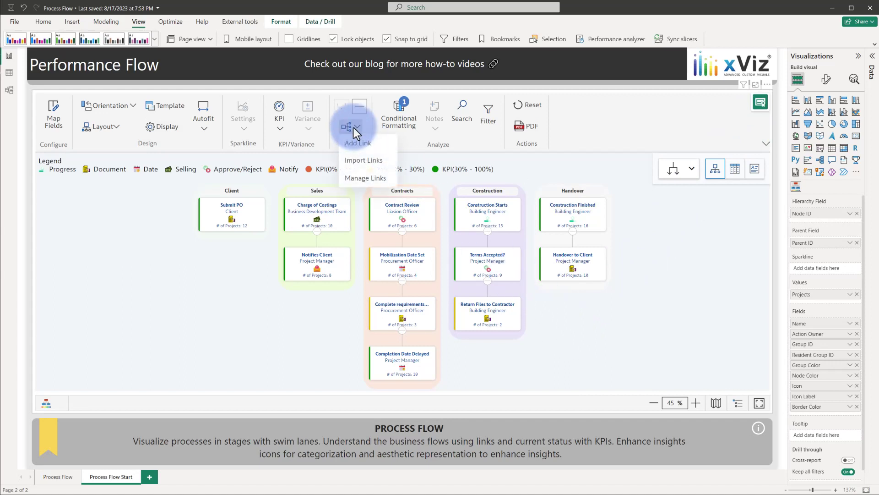
left_click(357, 142)
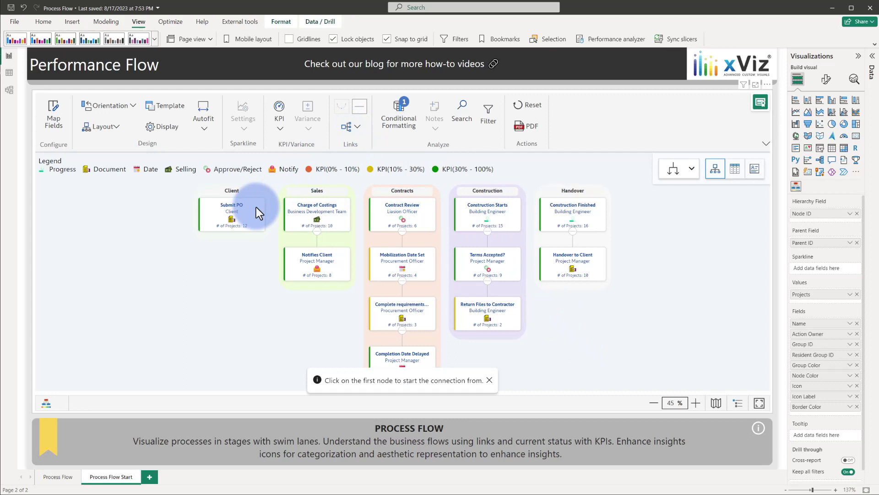
left_click(242, 215)
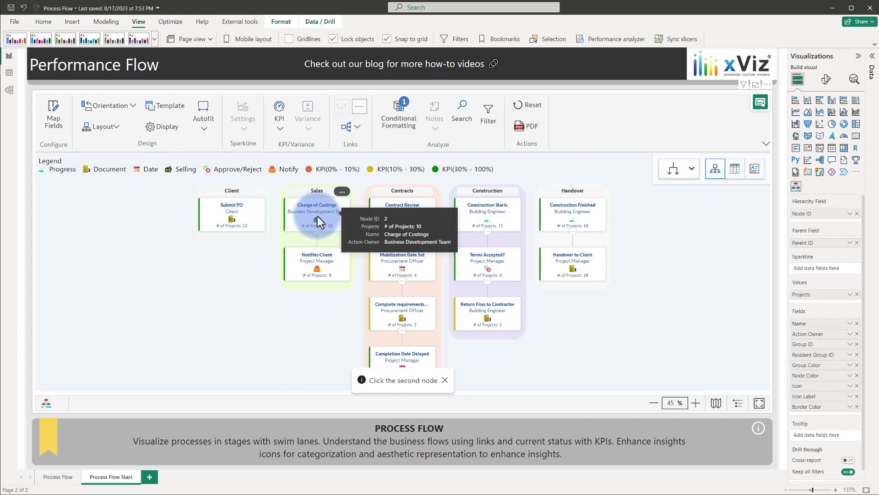
left_click(335, 216)
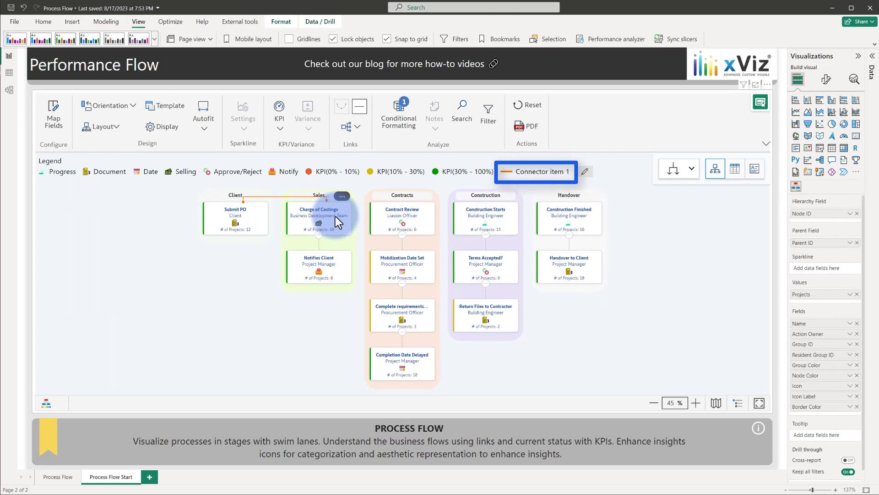
Step: Add a yellow link from Submit PO to Contract Review
left_click(357, 127)
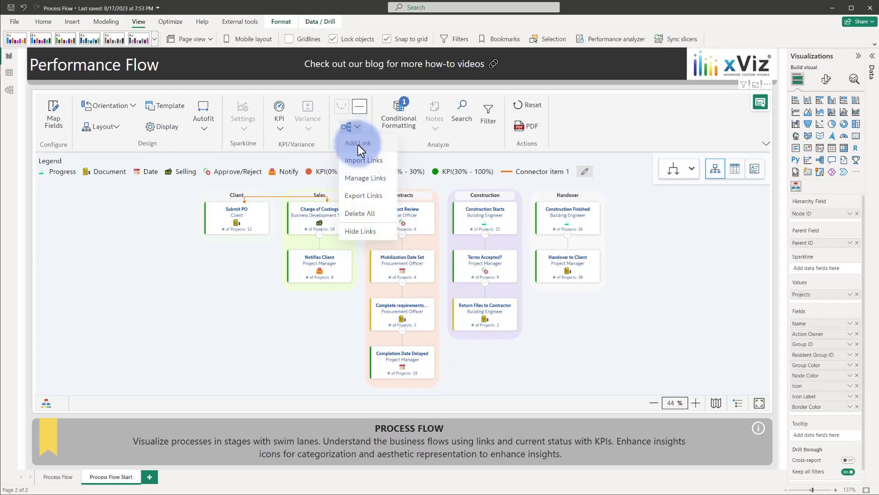
left_click(358, 144)
left_click(254, 220)
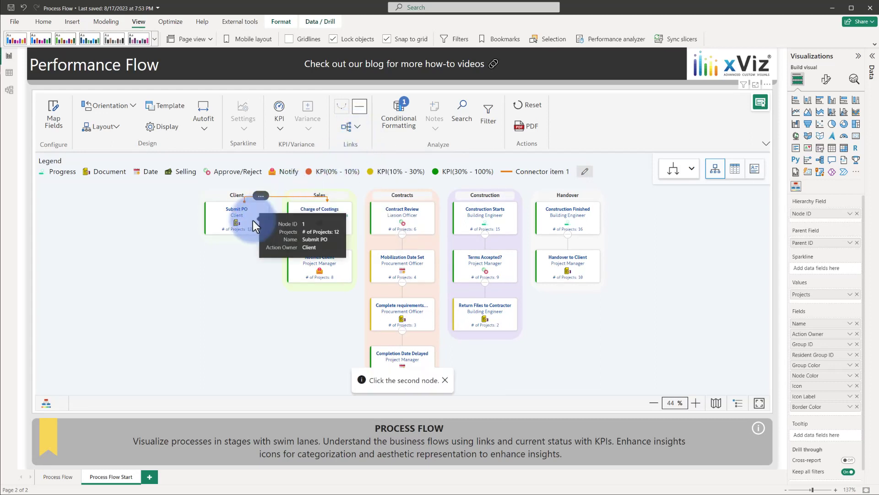
left_click(385, 218)
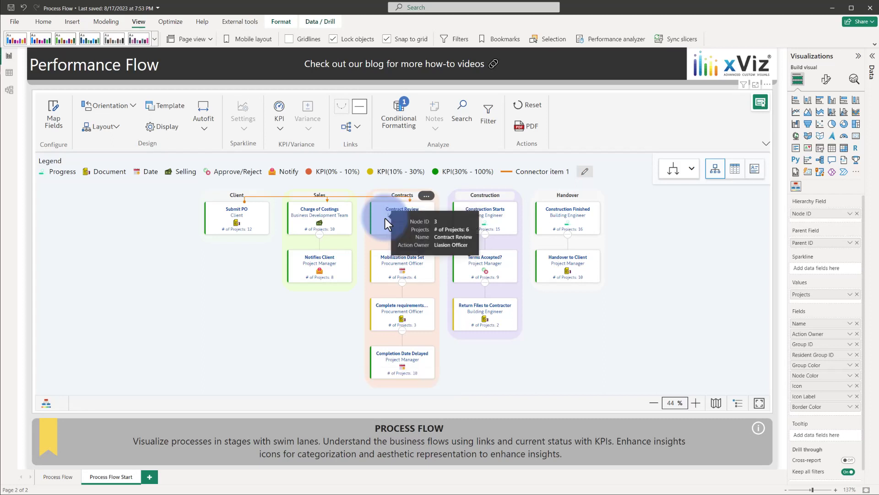
left_click(328, 200)
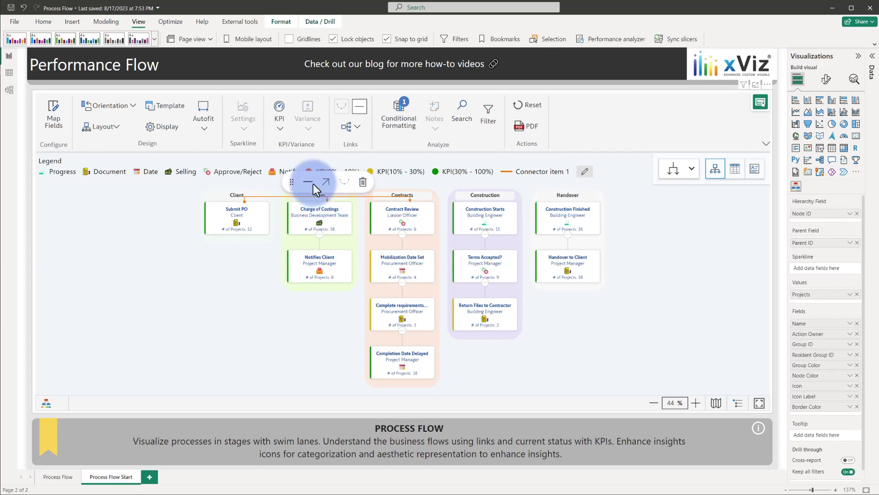
left_click(309, 180)
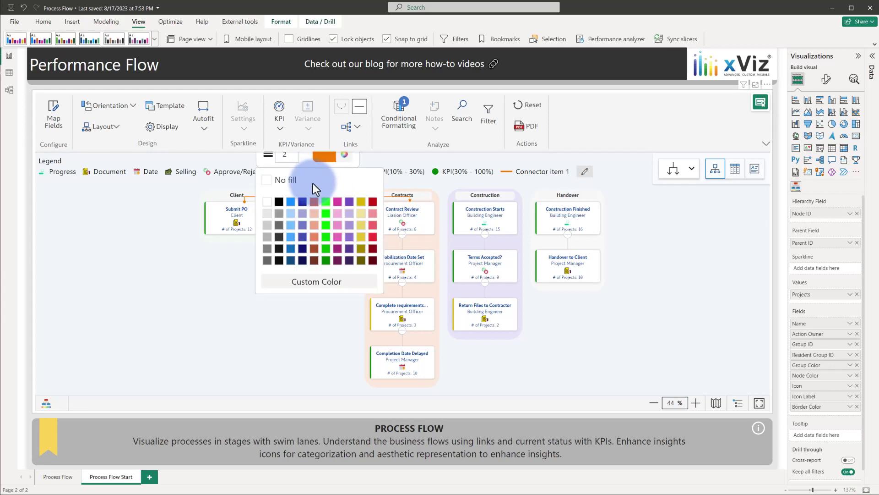
left_click(361, 237)
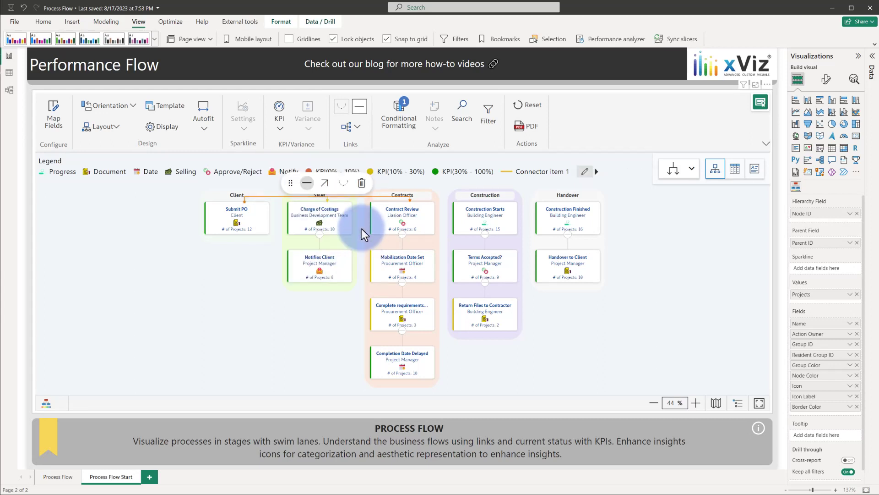
Step: Add a red link from Return Files to Contractor to Completion Date Delayed
left_click(354, 128)
left_click(353, 143)
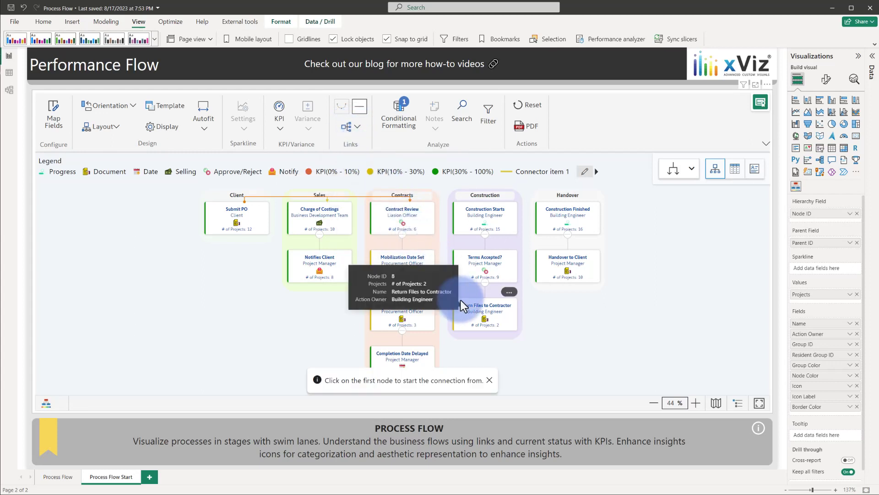
left_click(461, 312)
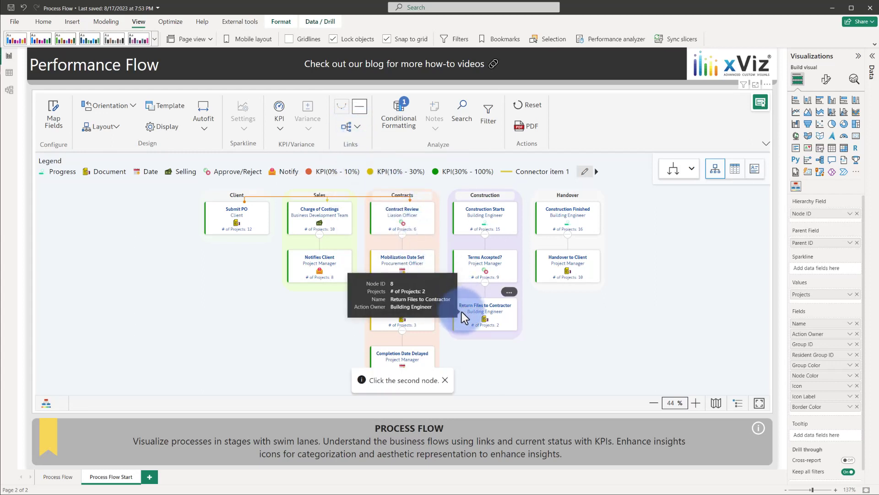
left_click(430, 357)
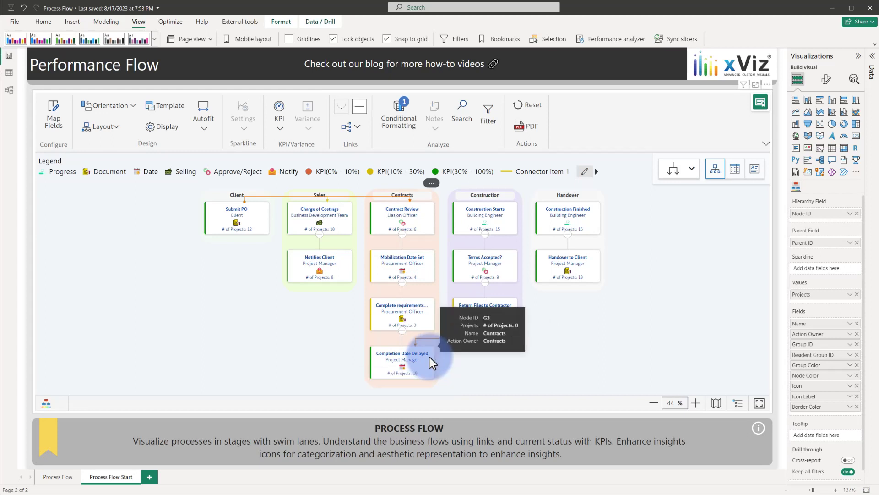
left_click(418, 319)
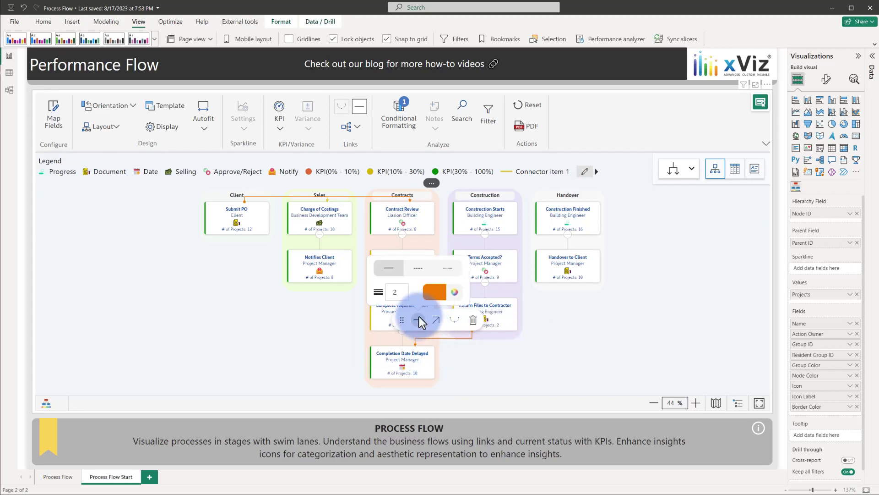
left_click(456, 294)
left_click(482, 187)
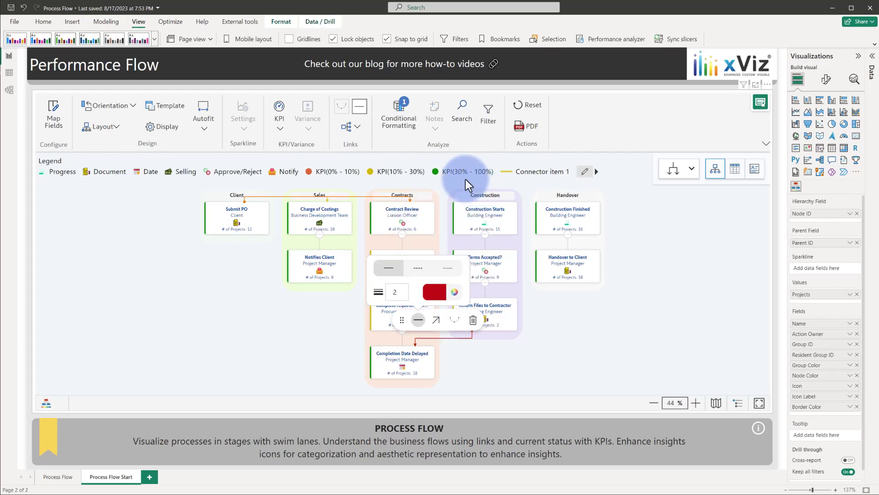
Step: In Manage Custom Links, add a third link row and set its From and To nodes
left_click(357, 126)
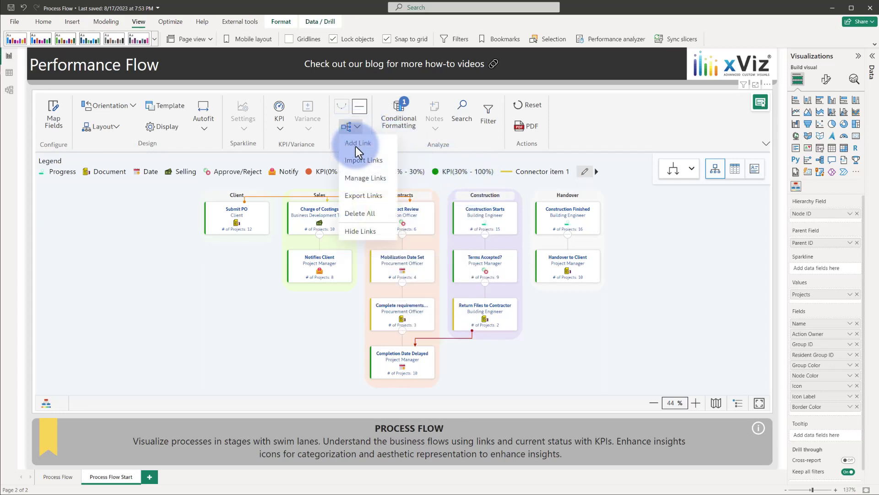
left_click(356, 179)
left_click(750, 137)
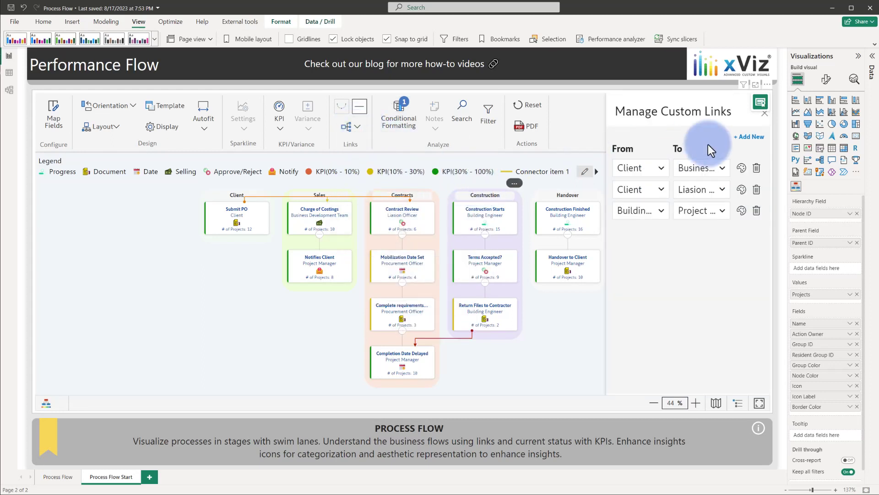
left_click(709, 172)
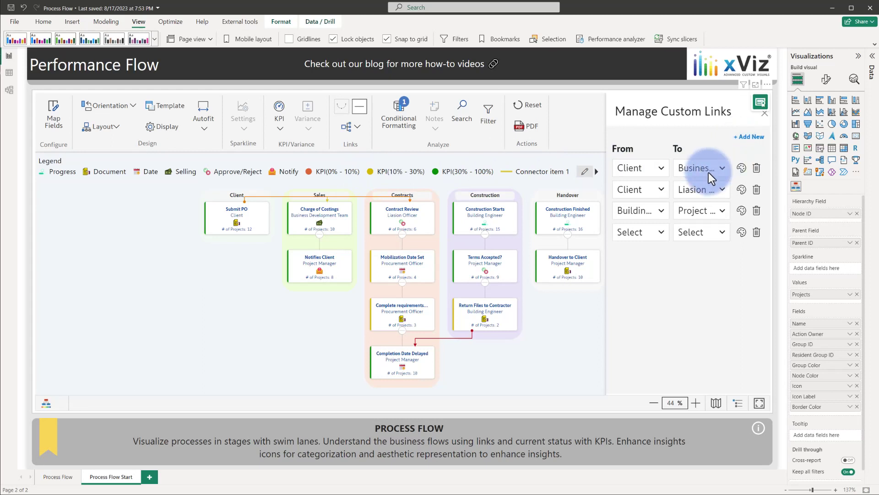
left_click(649, 233)
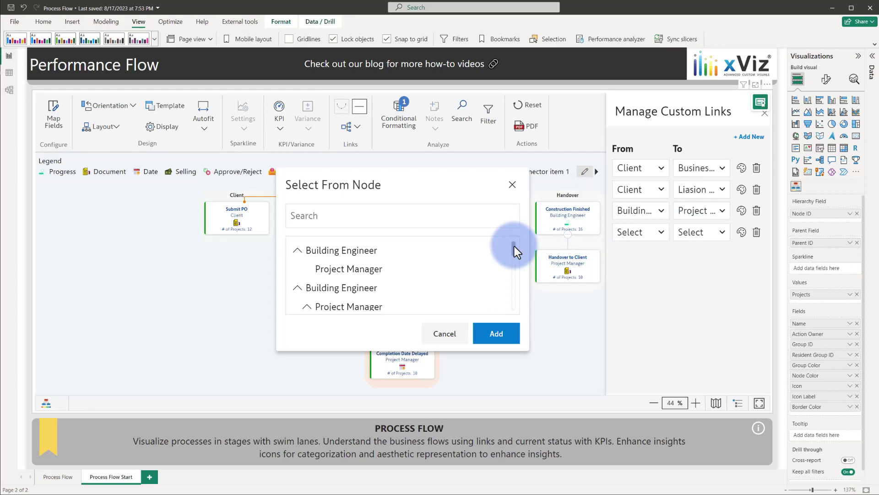
left_click_drag(515, 246, 532, 238)
left_click(513, 184)
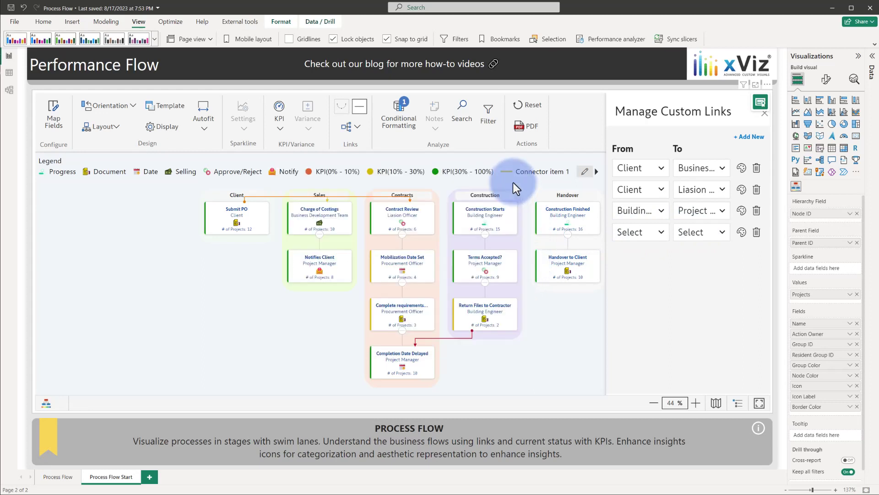
Step: Close Manage Custom Links and review the connector names in the Legend Editor
left_click(765, 114)
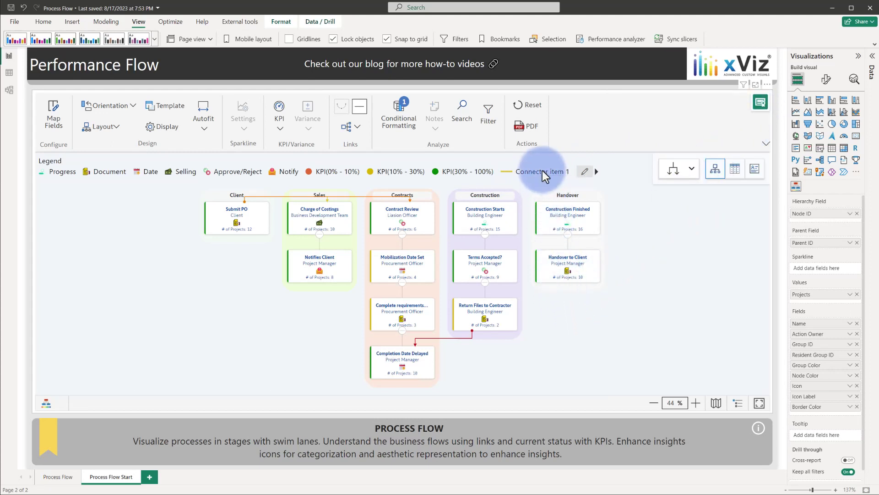
left_click(584, 173)
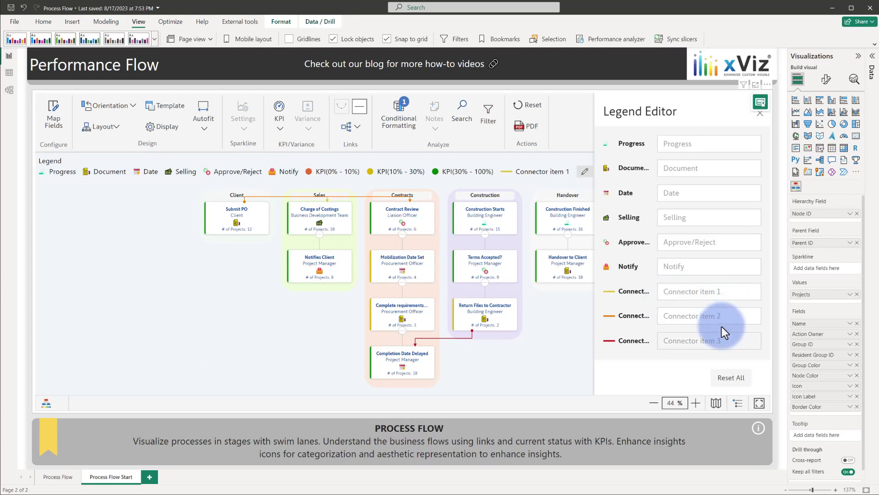
left_click(761, 114)
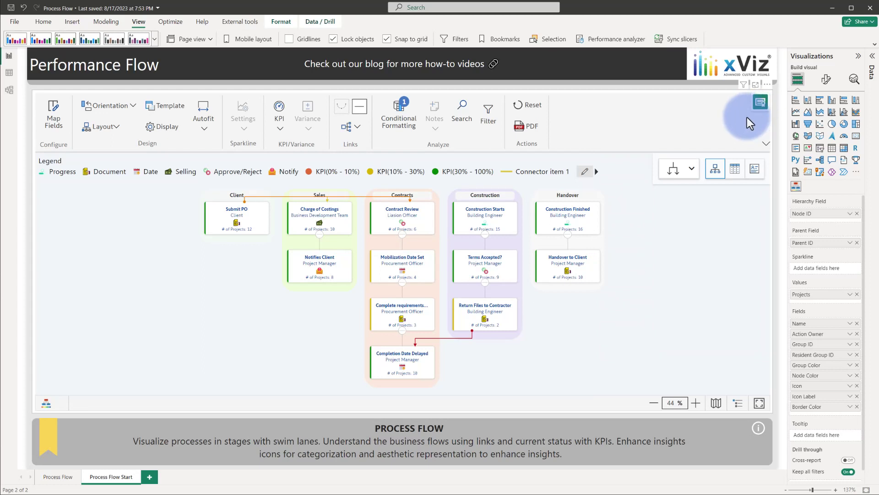
Step: Highlight the KPI legend bands, ending on KPI(30% - 100%)
left_click(331, 172)
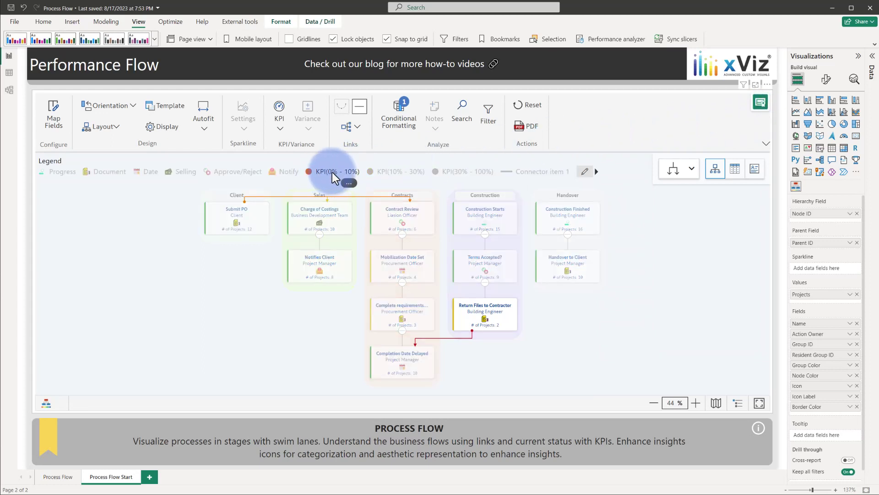
left_click(398, 172)
left_click(455, 171)
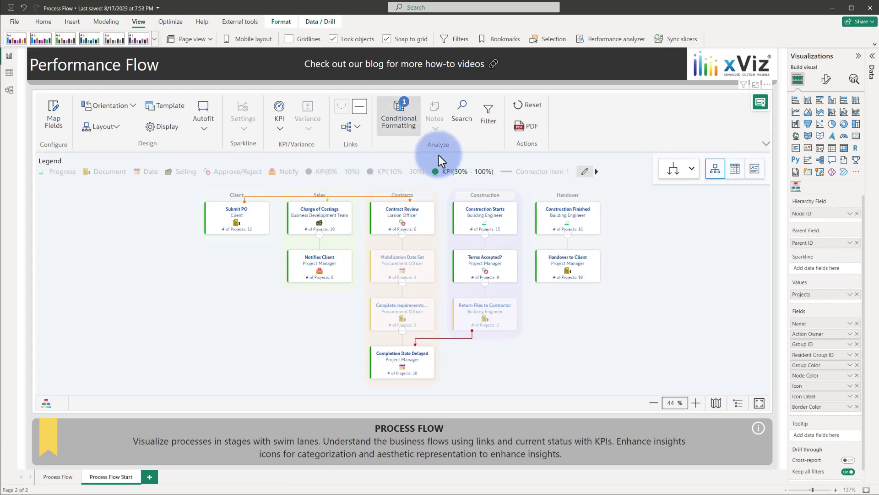
Step: Review the existing KPI rule in Conditional Formatting
left_click(404, 118)
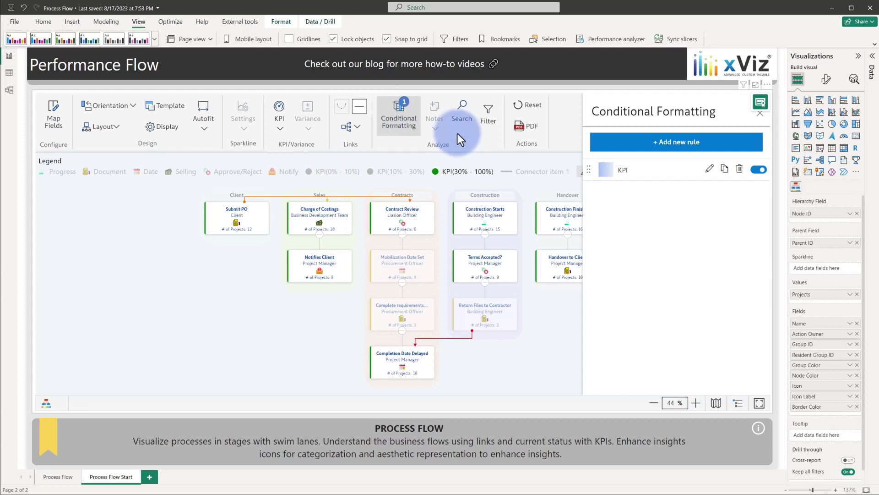
left_click(708, 169)
scroll(724, 219, "down", 3)
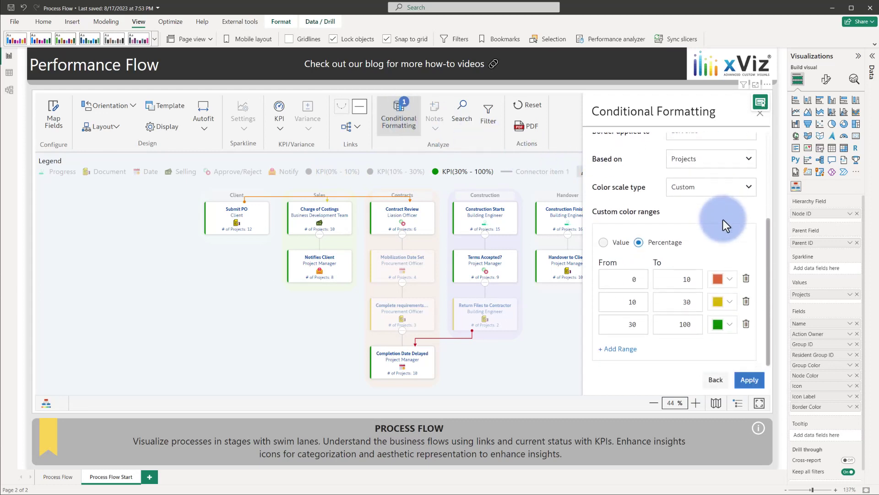
scroll(723, 219, "up", 3)
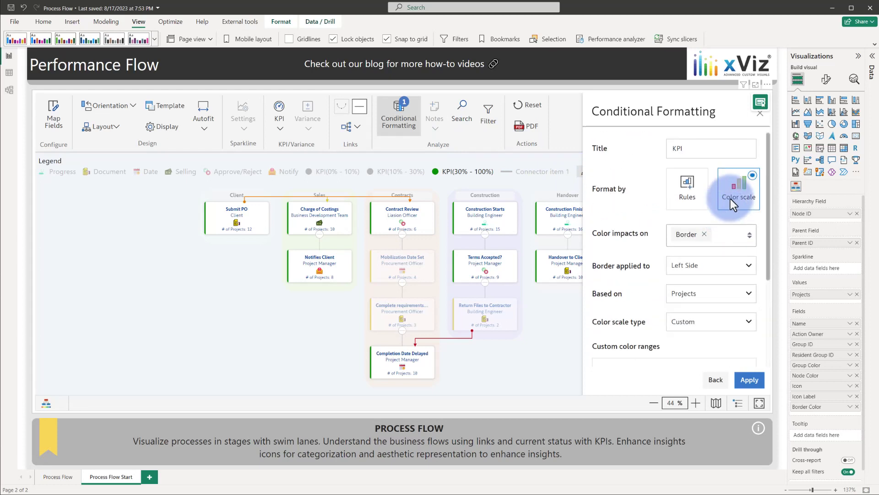
left_click(760, 113)
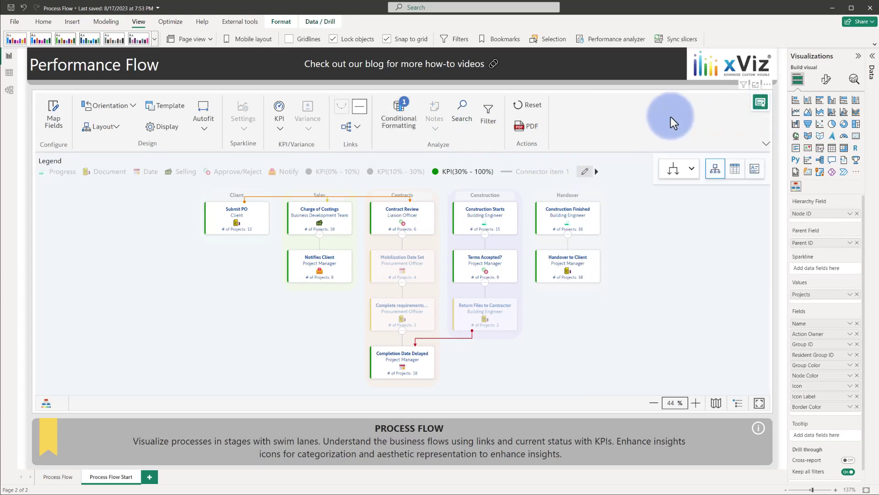
Step: Explore a new rule's border and colour options, then discard it, keeping only the KPI rule
left_click(400, 123)
left_click(632, 142)
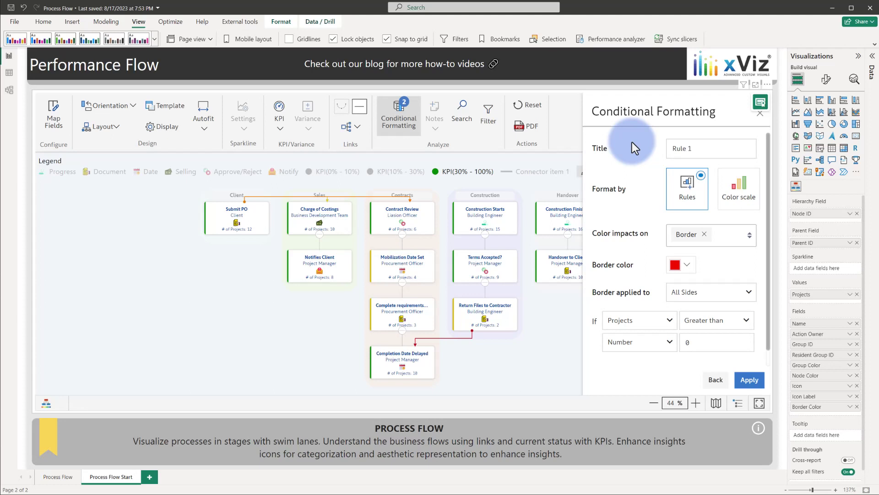
scroll(632, 142, "down", 1)
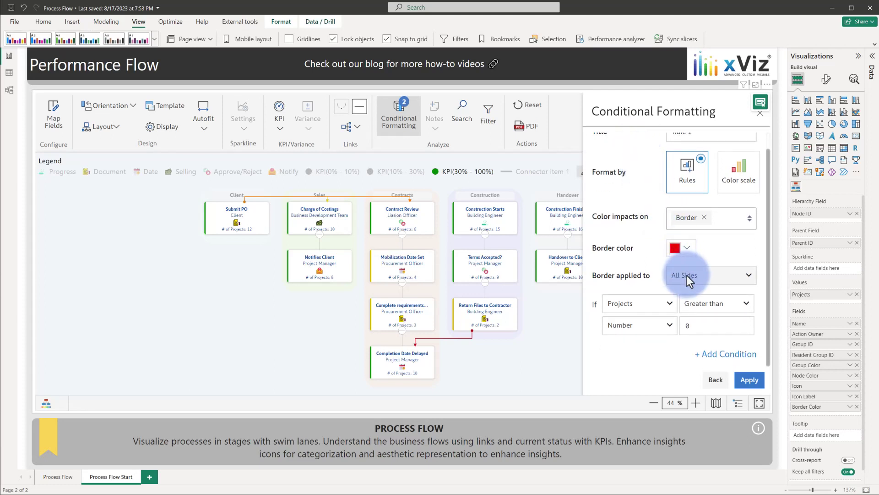
left_click(698, 276)
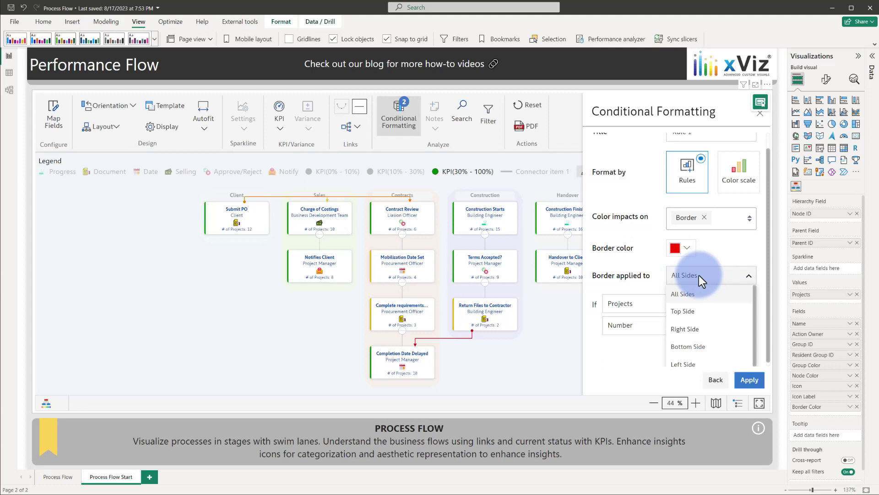
left_click(727, 221)
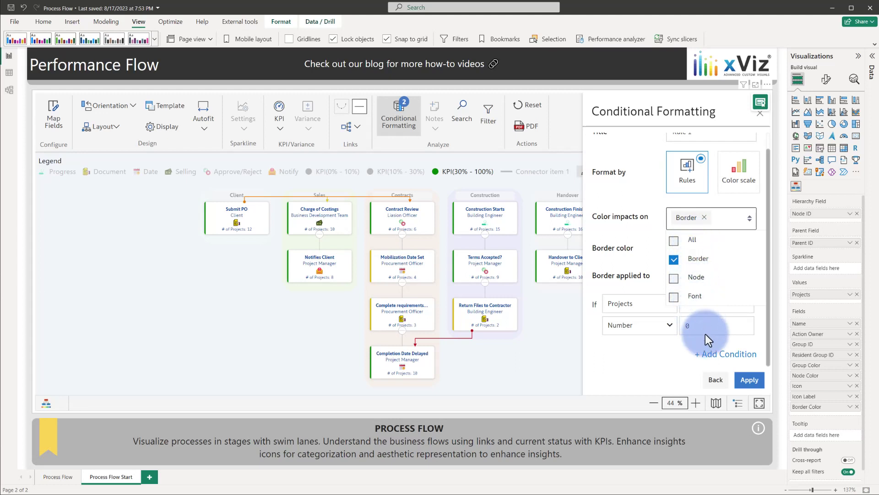
left_click(716, 380)
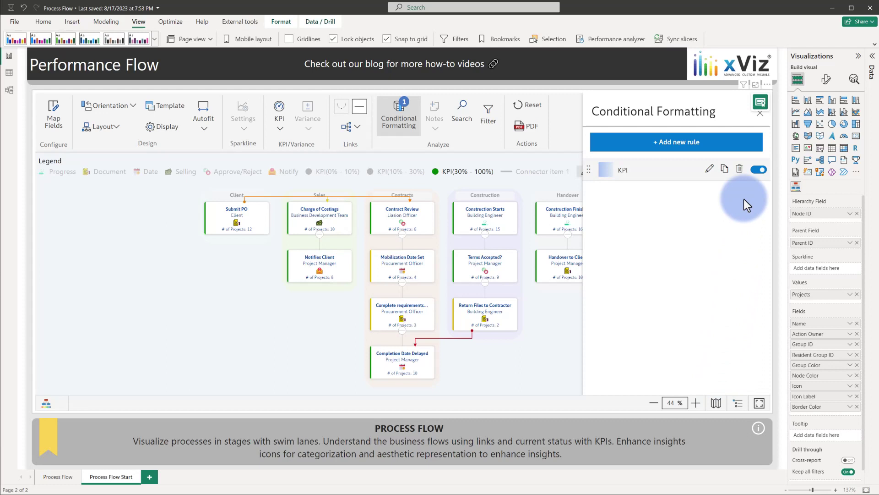
left_click(758, 116)
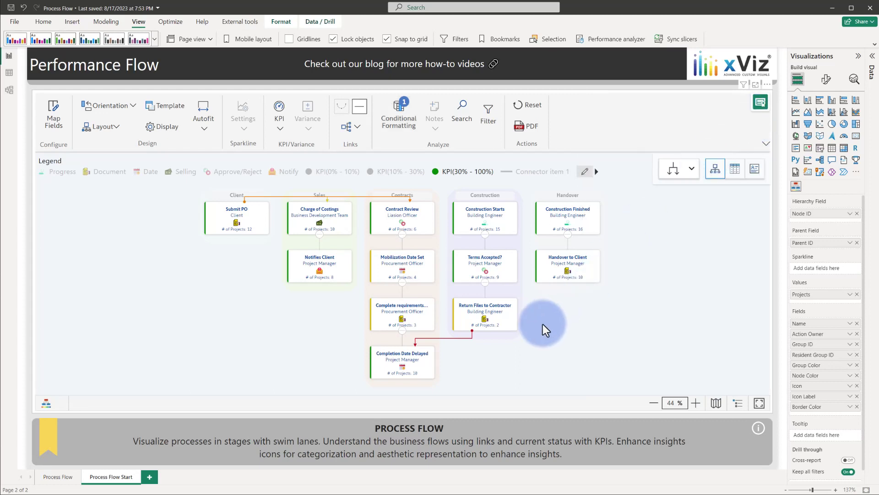
left_click(282, 118)
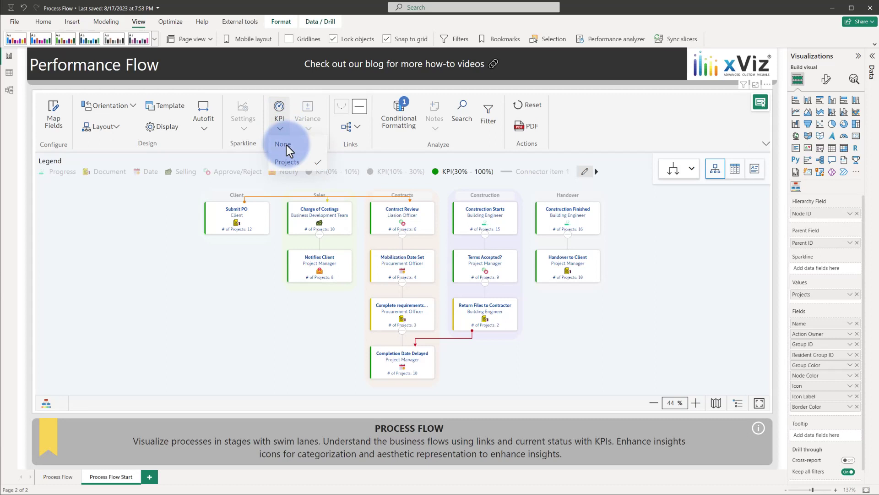
left_click(287, 146)
left_click(280, 127)
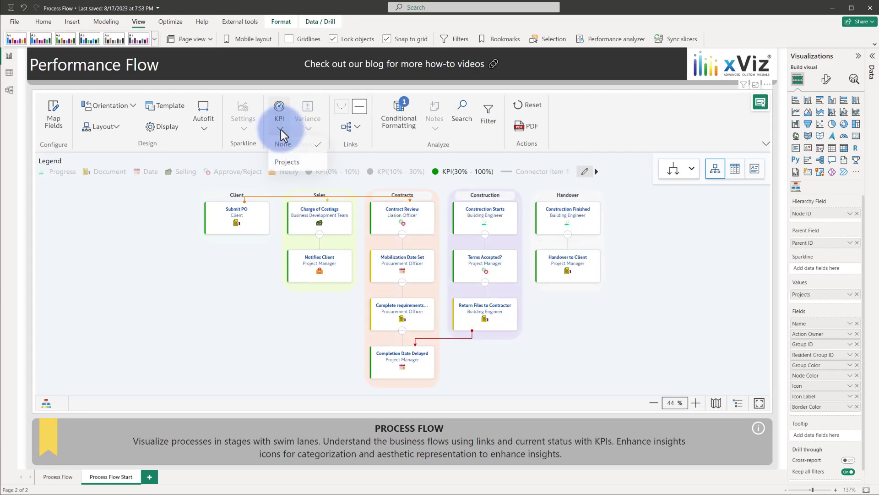
left_click(290, 162)
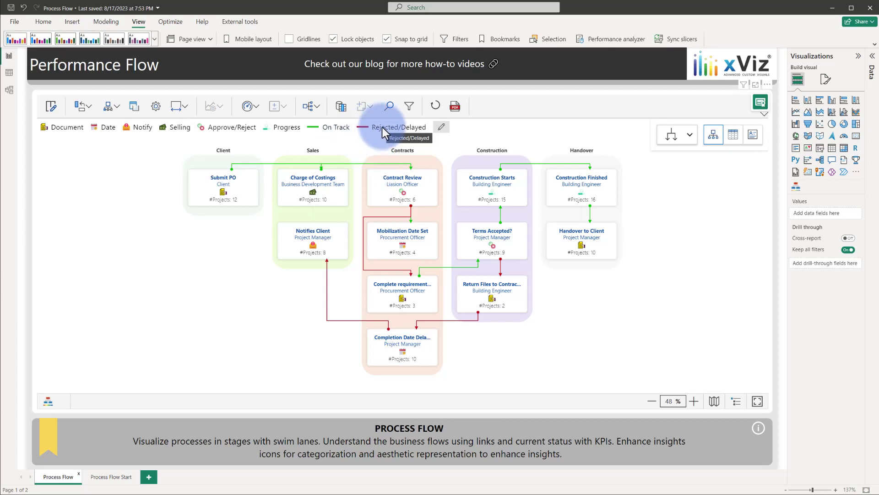
Step: Highlight the Rejected/Delayed links from the legend and open the Legend Editor
left_click(325, 128)
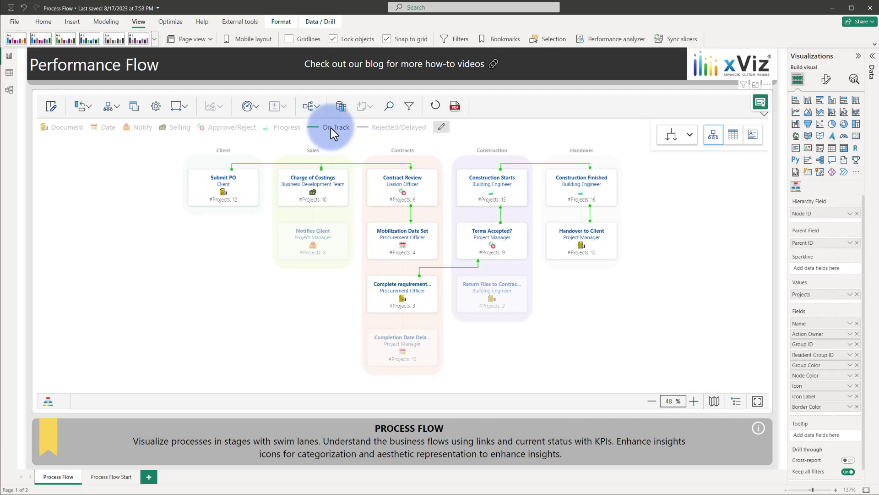
left_click(383, 127)
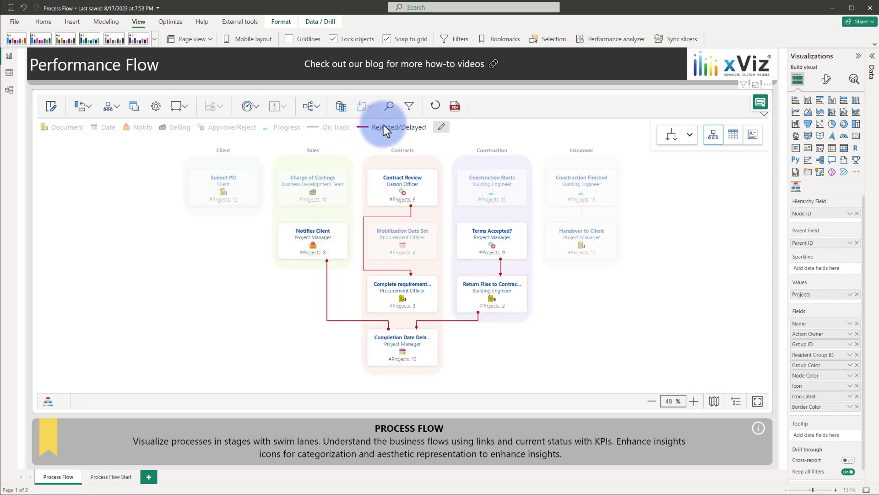
left_click(441, 128)
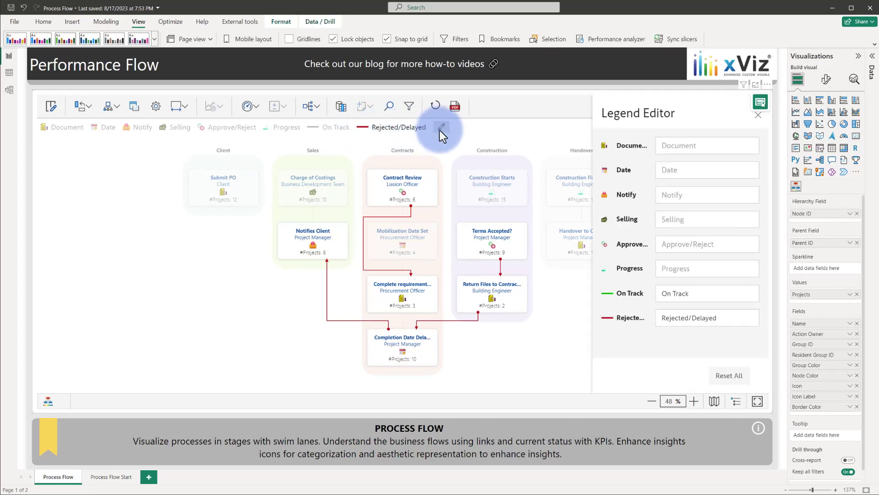